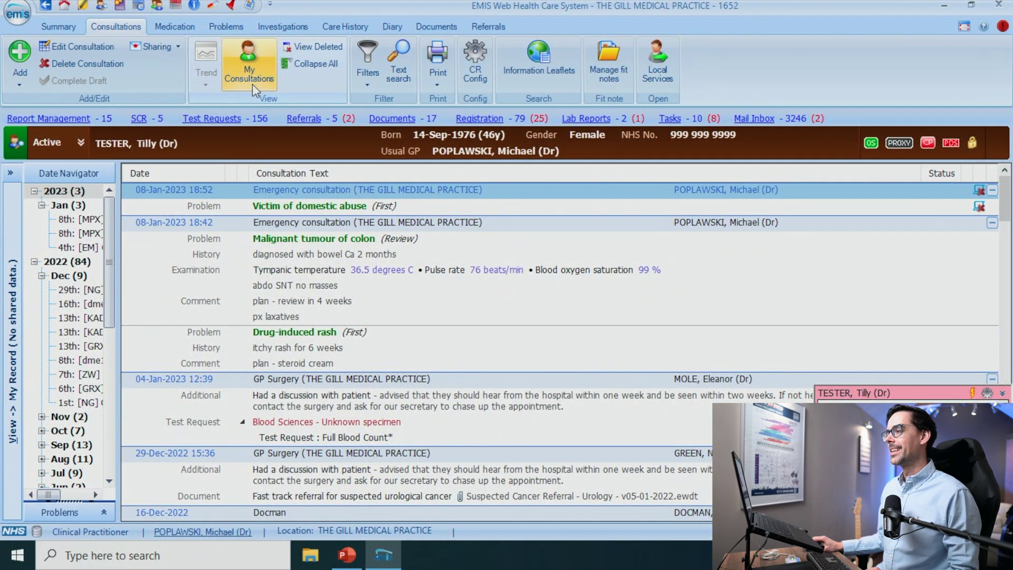
- Filter the consultation list to only my own consultations, review them, then show every clinician's again
left_click(249, 82)
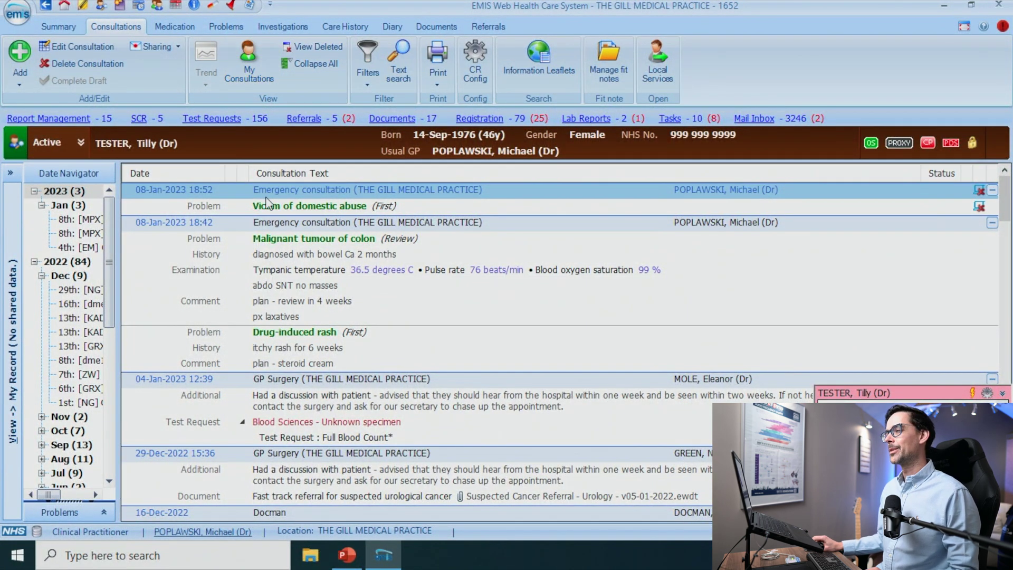
left_click(245, 56)
scroll(348, 236, "down", 10)
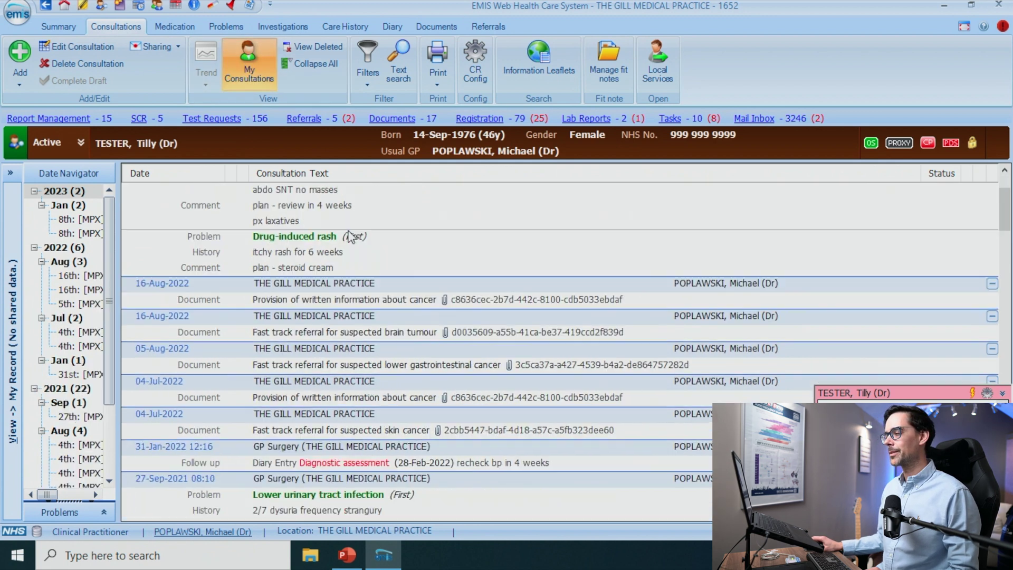
scroll(351, 237, "down", 1)
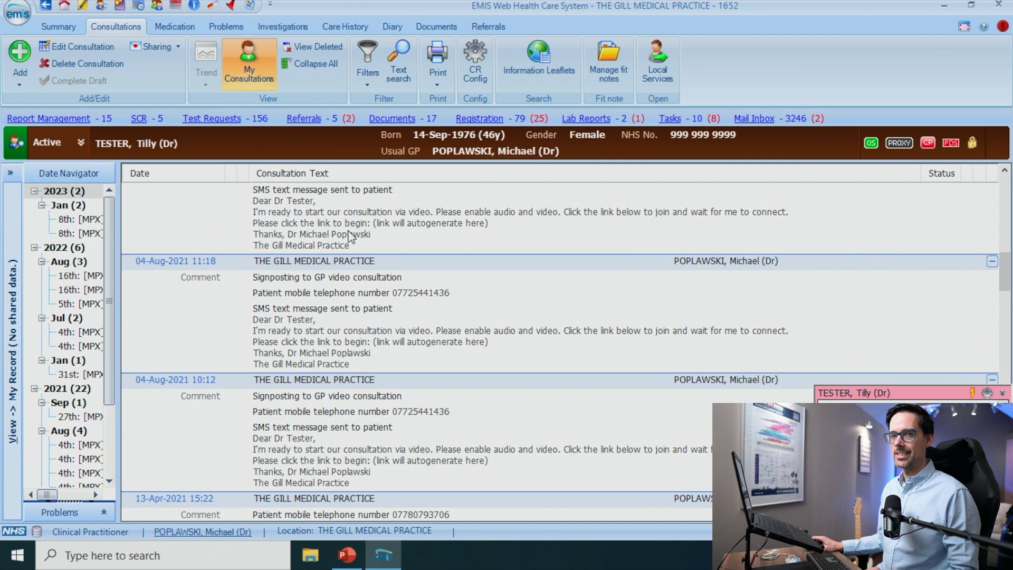
scroll(350, 236, "down", 4)
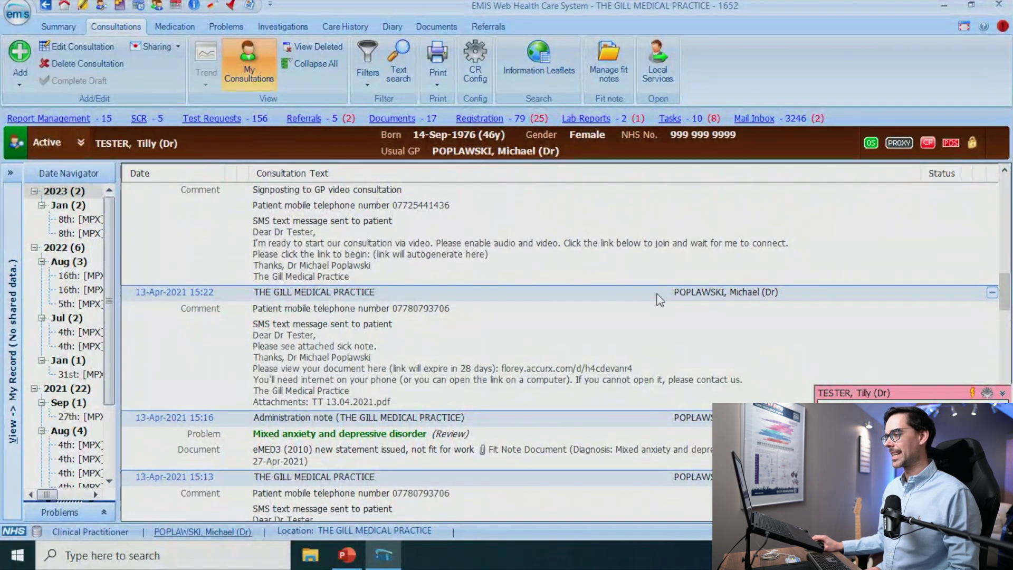
scroll(522, 296, "up", 10)
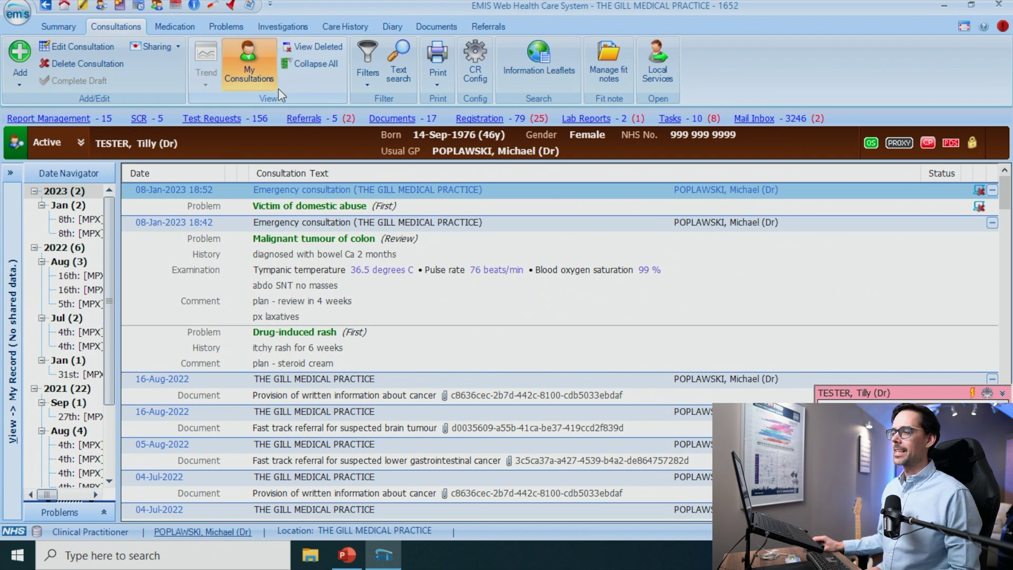
scroll(358, 275, "down", 15)
scroll(357, 275, "down", 10)
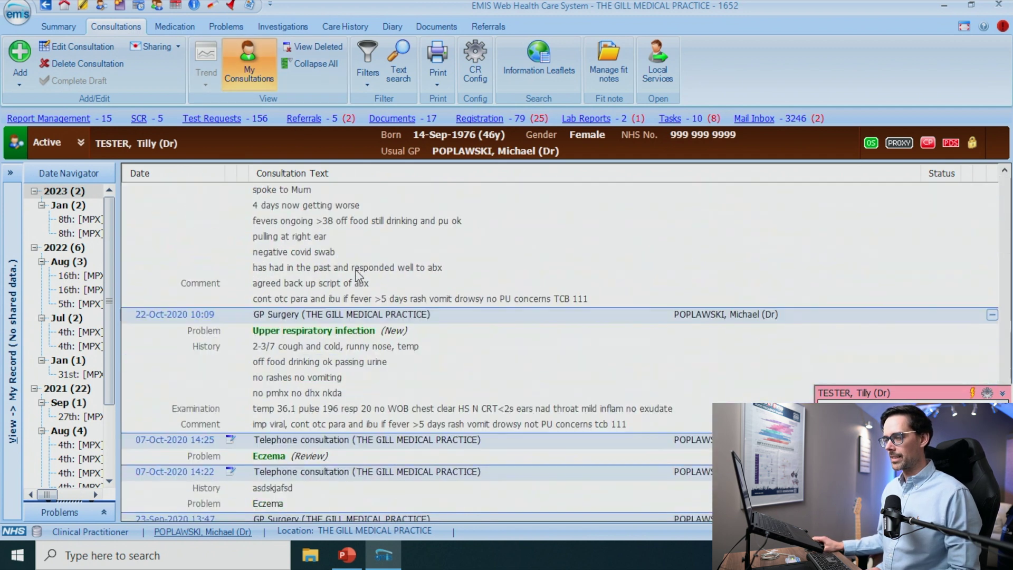
scroll(358, 275, "up", 20)
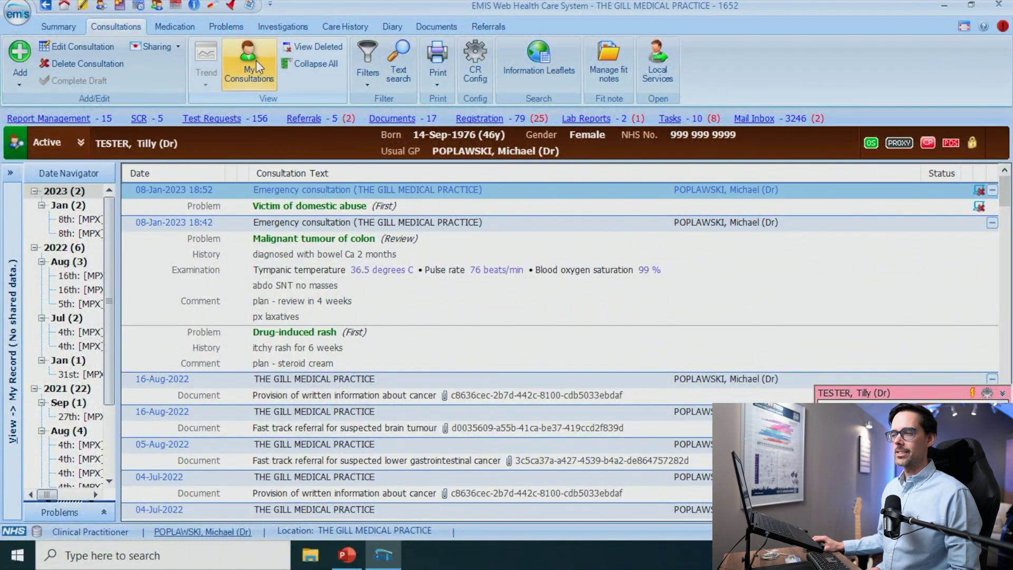
left_click(255, 60)
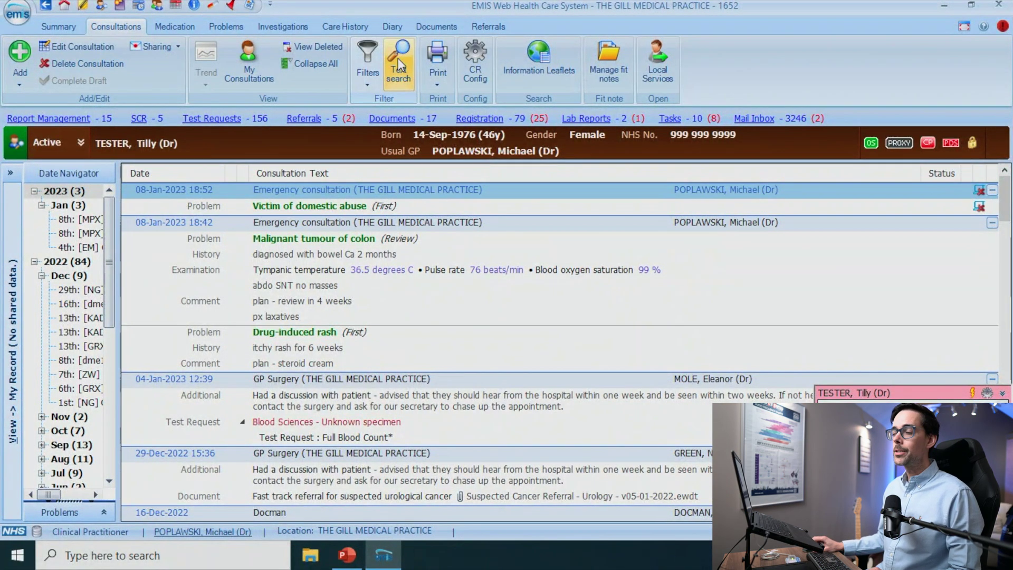
- Text-search the consultations for 'prostate', then replace the search word with 'bowel'
left_click(399, 61)
type("prostate")
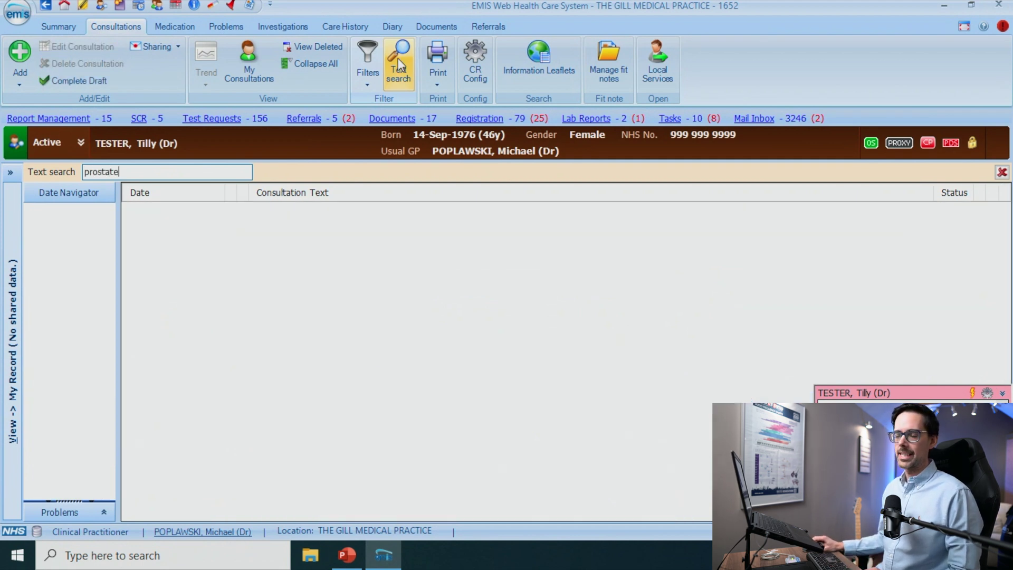
key("ctrl+a")
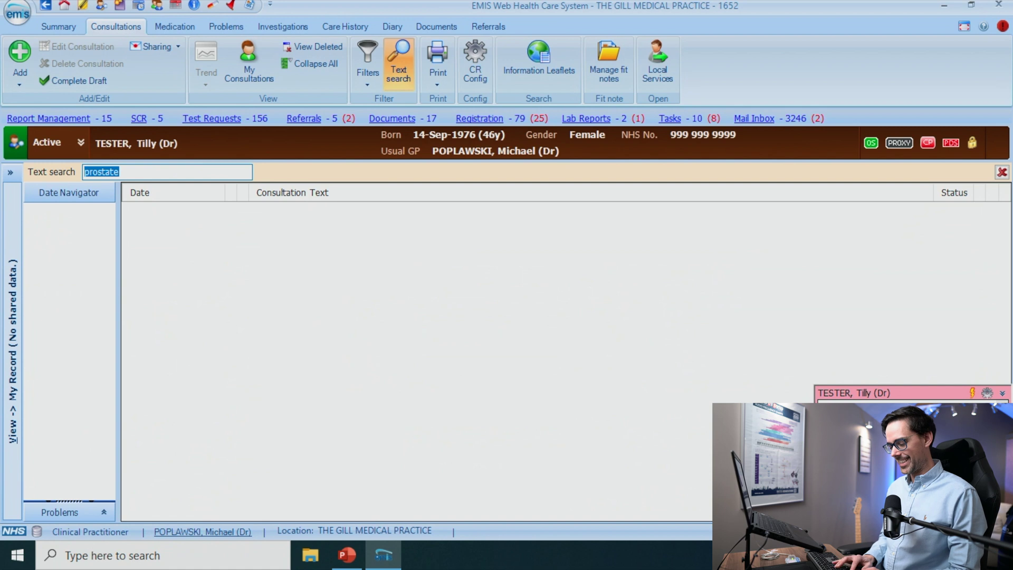
type("bowel")
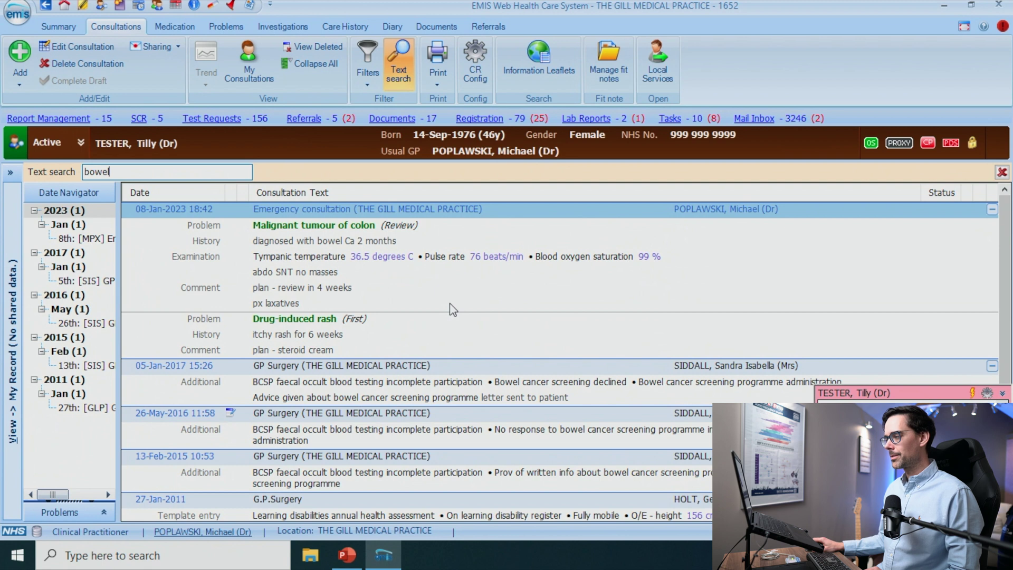
- Review the 'bowel' matches, then clear the search box so all consultations show
scroll(450, 306, "down", 2)
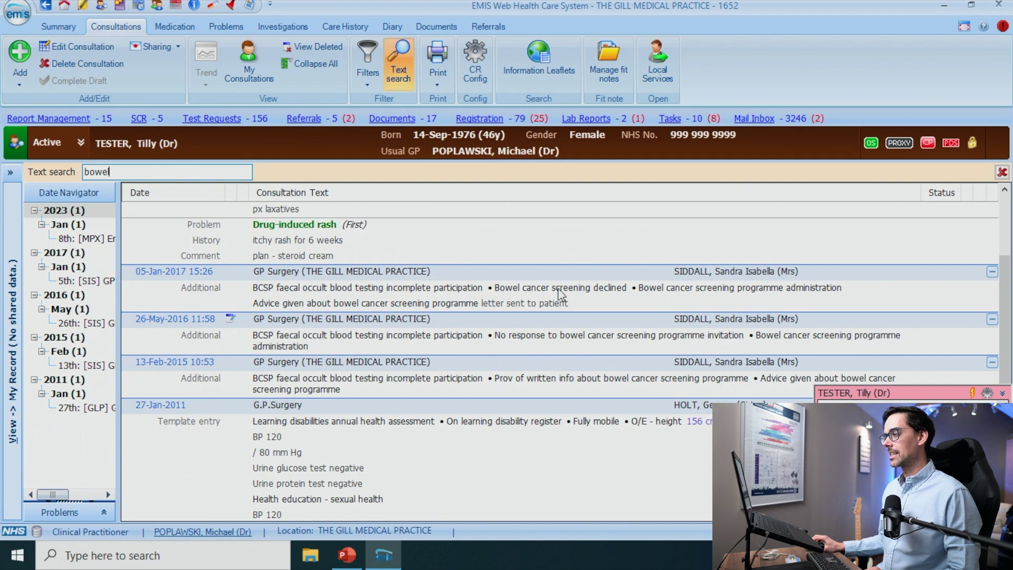
scroll(425, 295, "up", 2)
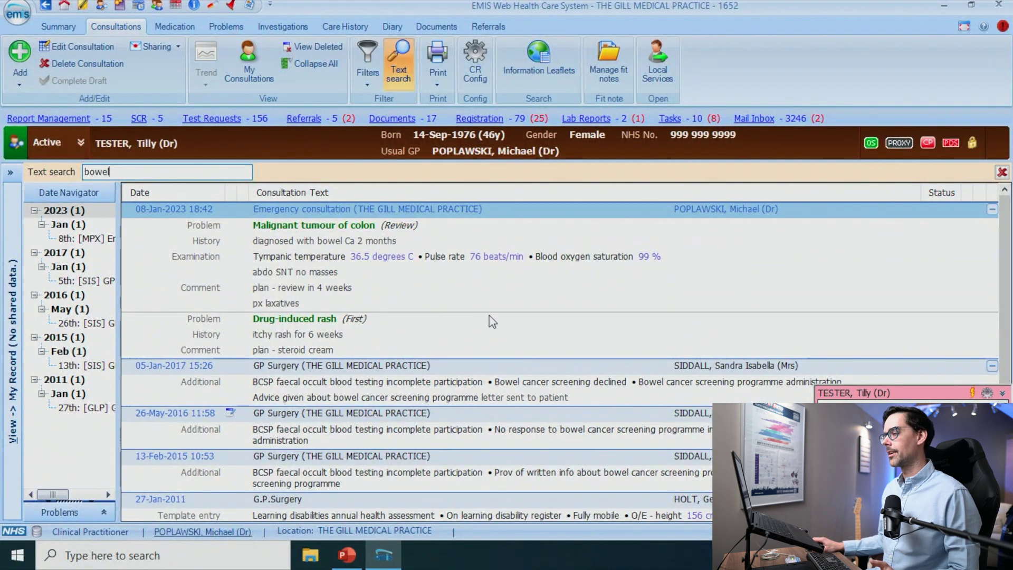
scroll(492, 320, "down", 3)
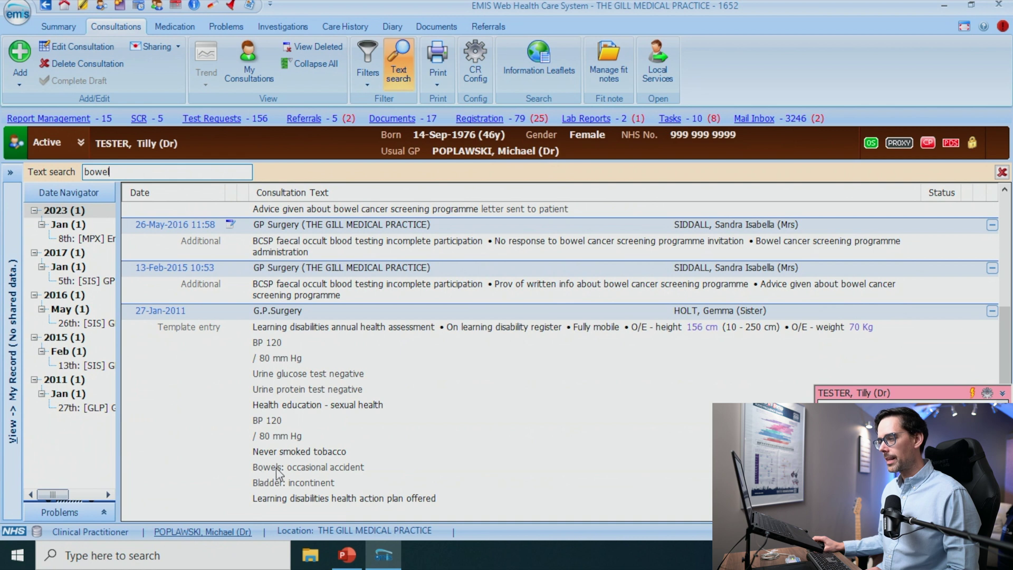
scroll(354, 477, "up", 3)
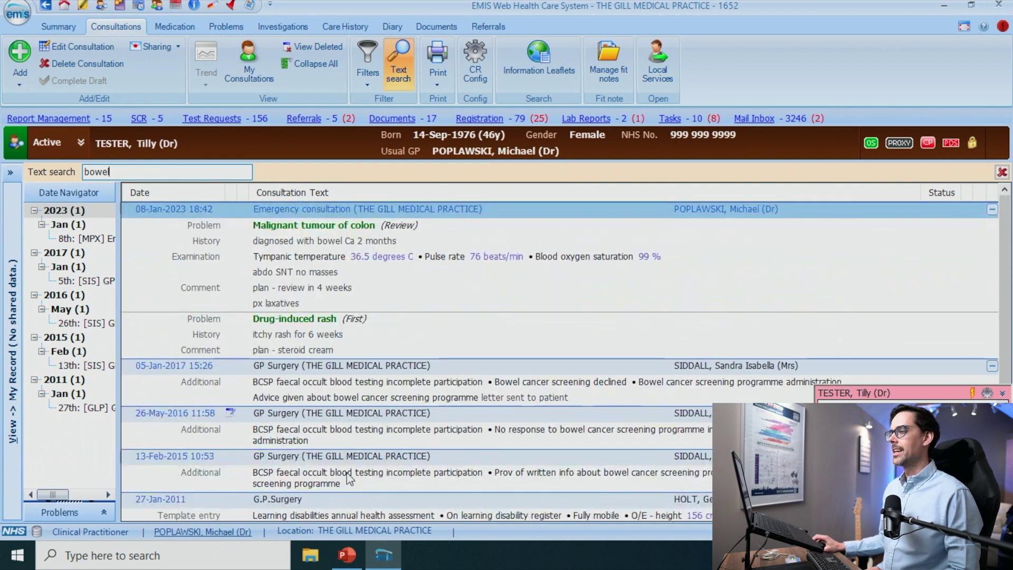
key("ctrl+a")
key("BackSpace")
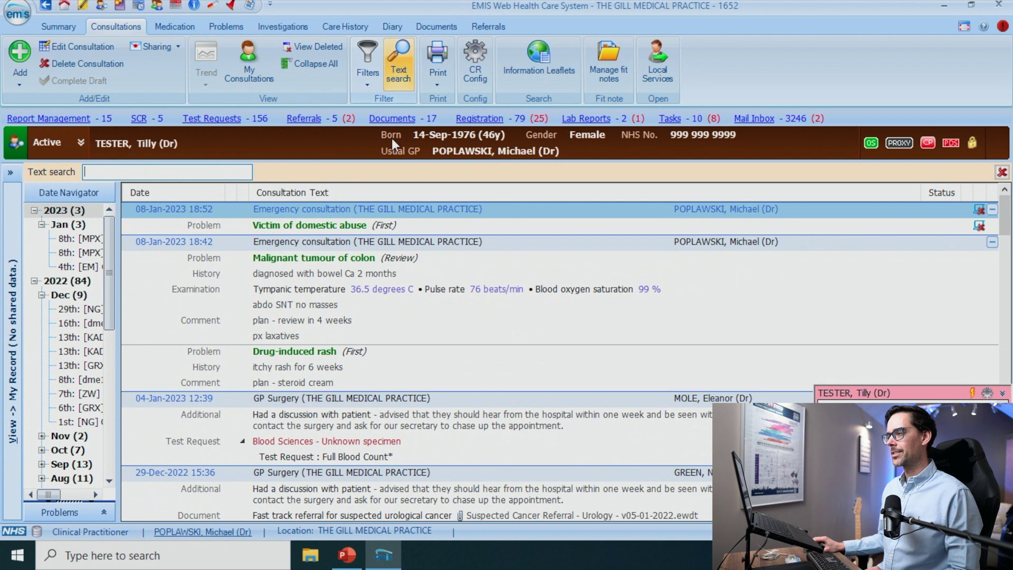
- Close the text search and start a new consultation with an examination entry
left_click(1002, 172)
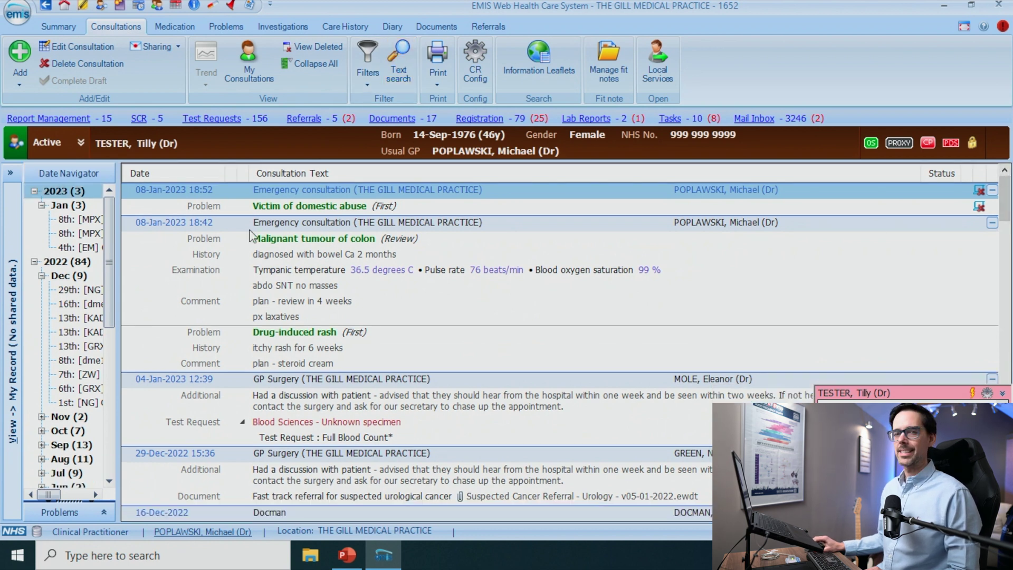
left_click(20, 51)
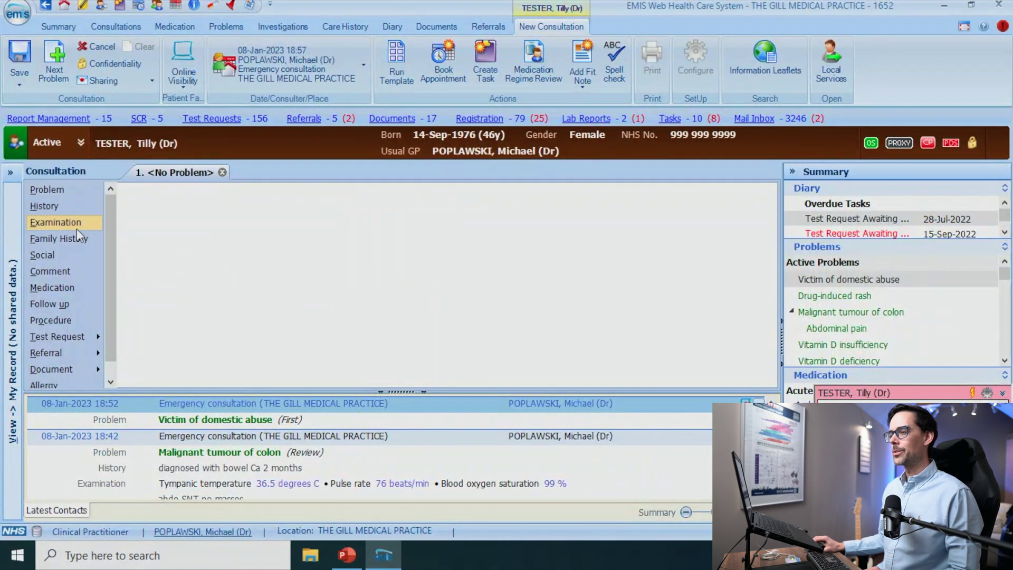
left_click(75, 227)
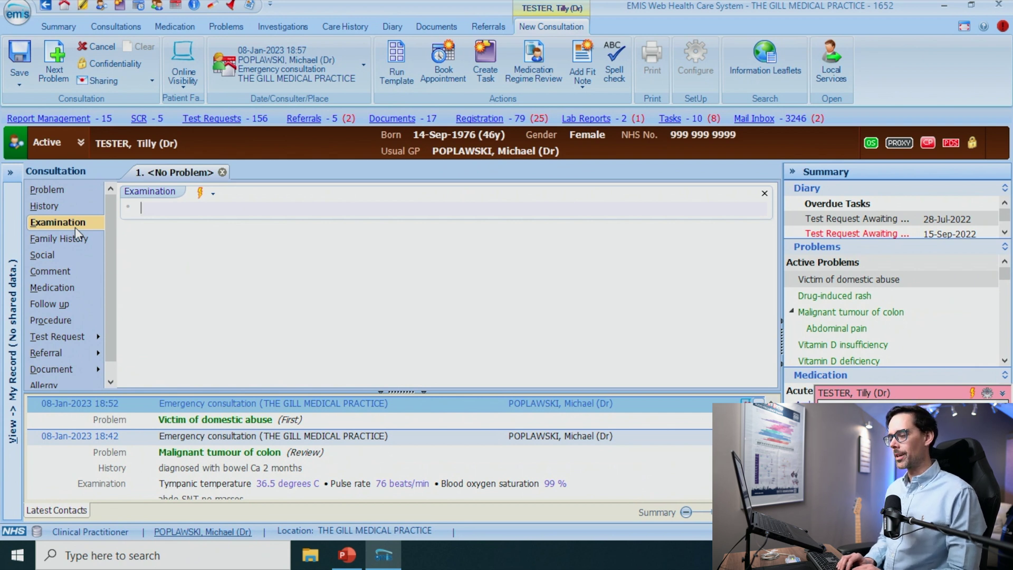
- Record Body weight 11st5 (72.122 kg) under Examination, giving a BMI of 29.08 kg/m2
type("weight")
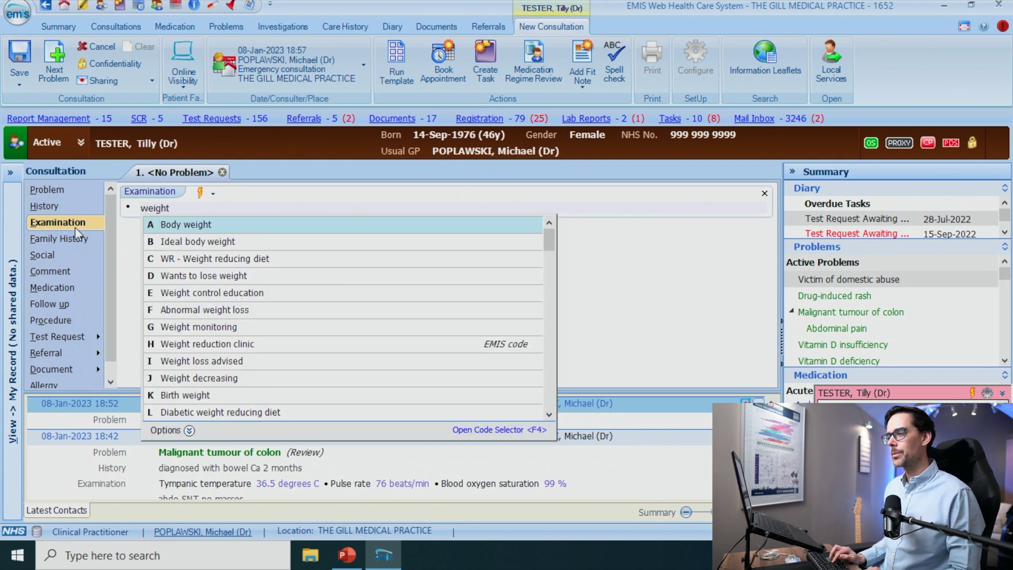
key("Return")
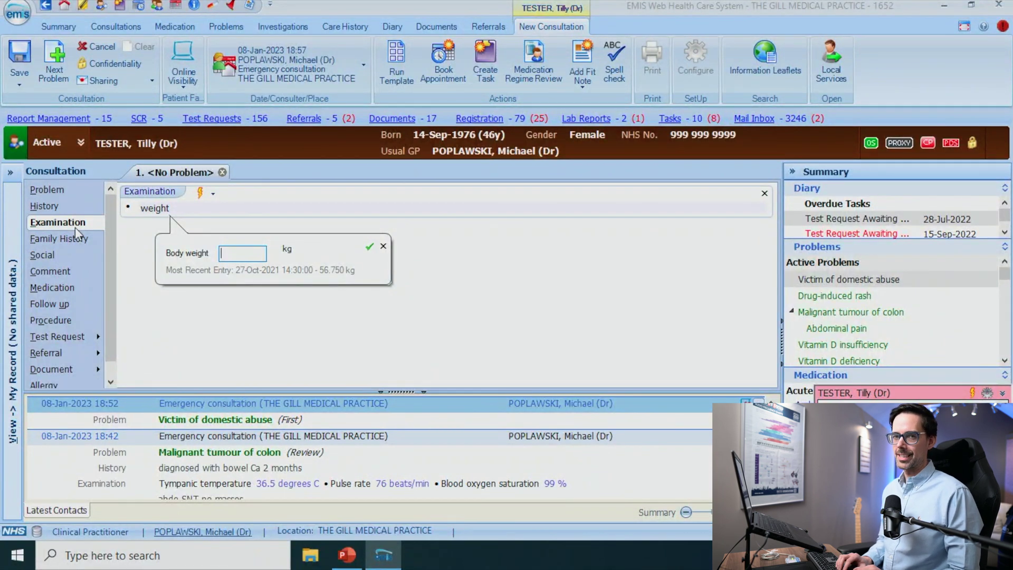
type("11st5")
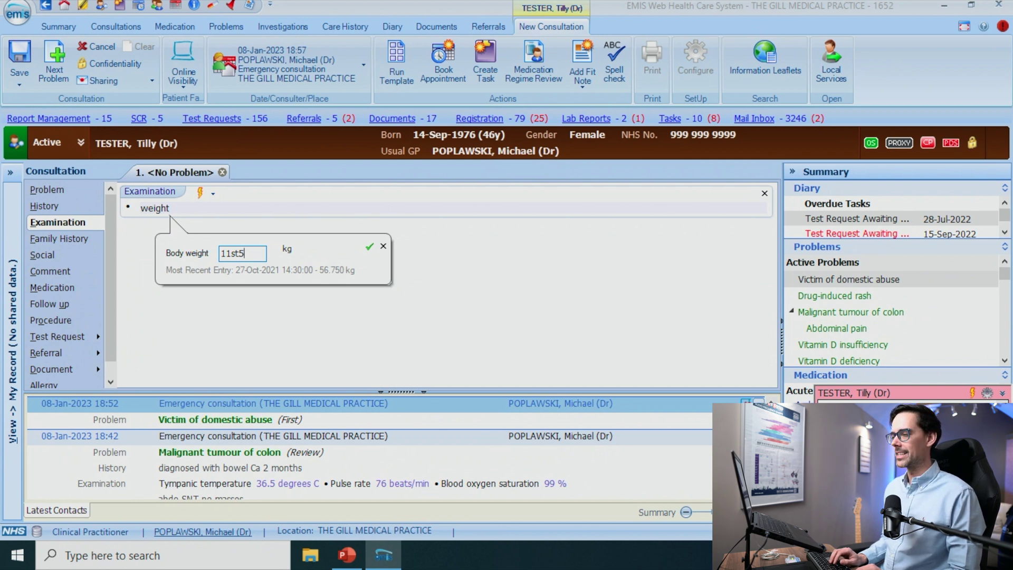
key("Escape")
left_click(74, 226)
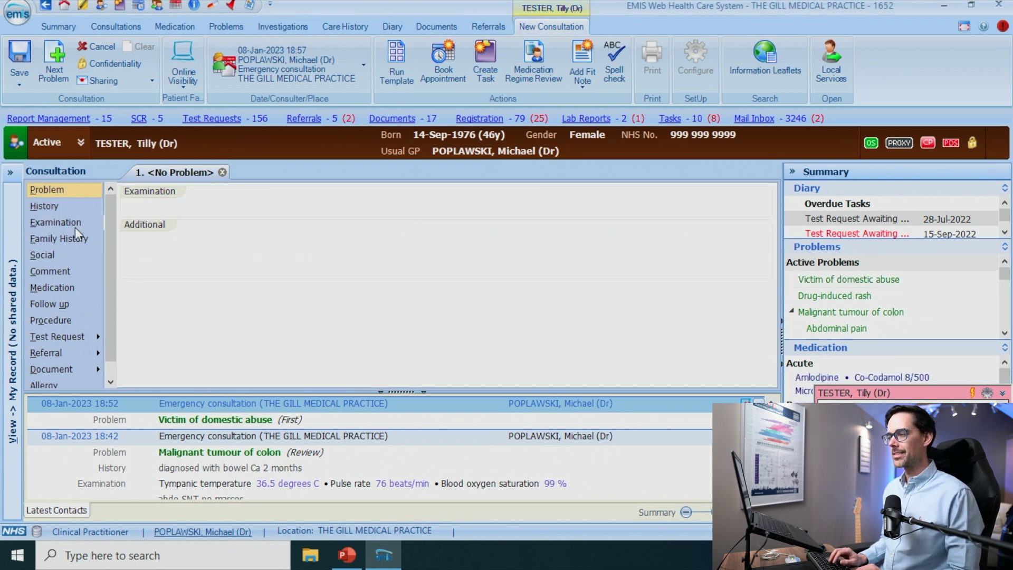
left_click(75, 226)
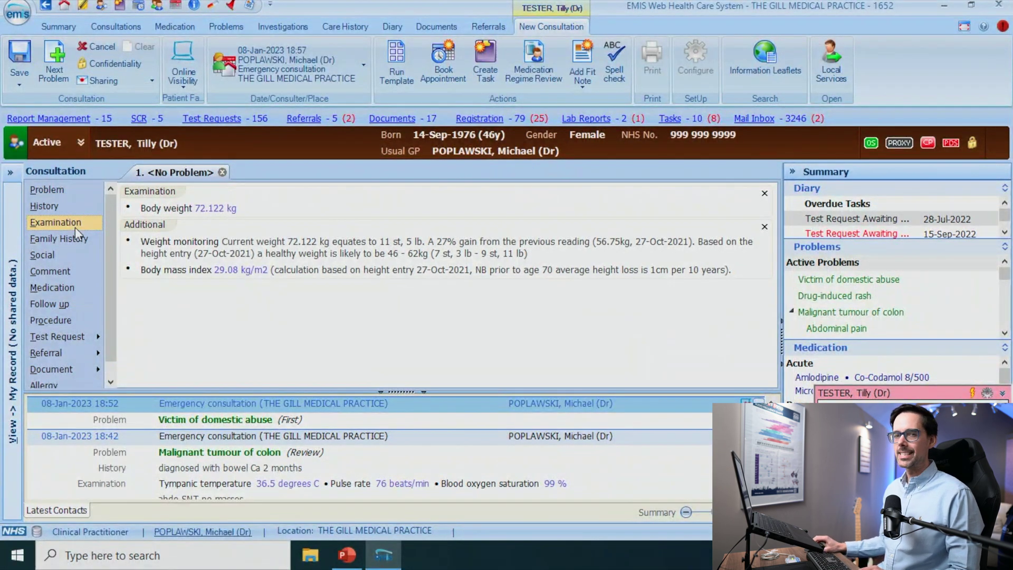
- Record Standing height 5ft4 (162.560 cm), accept the BMI recalculation to 27.29 kg/m2, then cancel the consultation
left_click(75, 224)
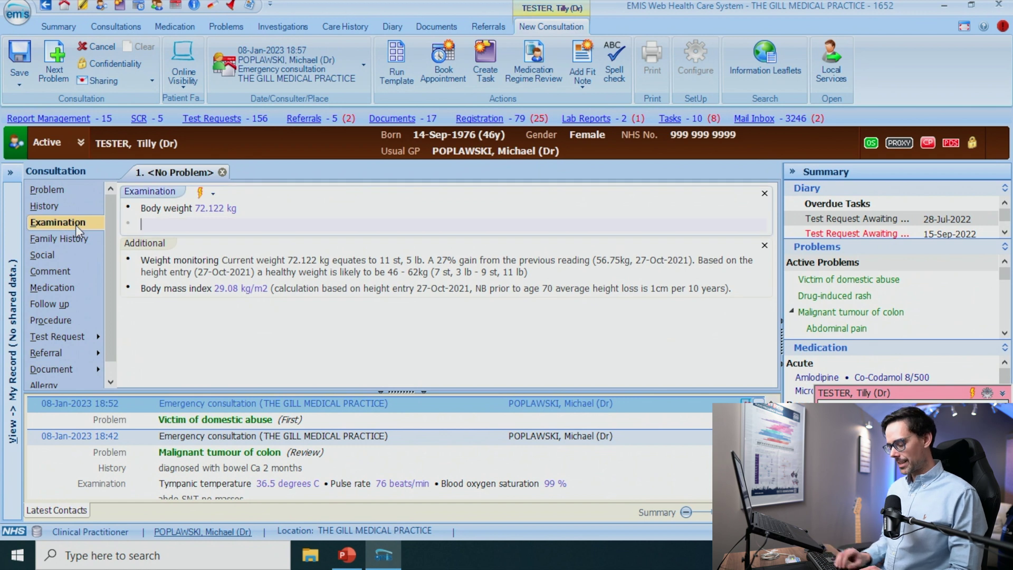
type("height")
key("Return")
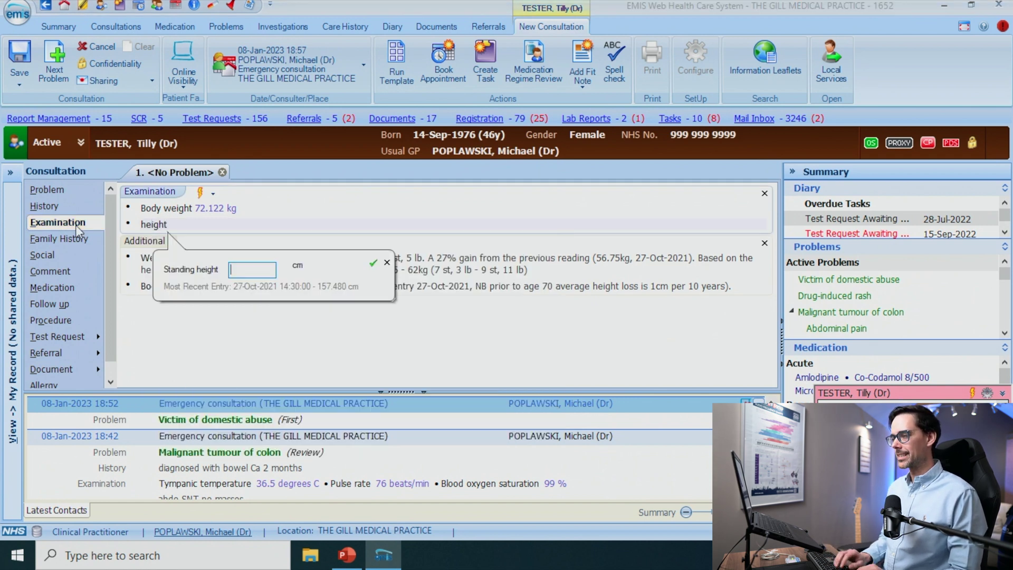
type("5ft")
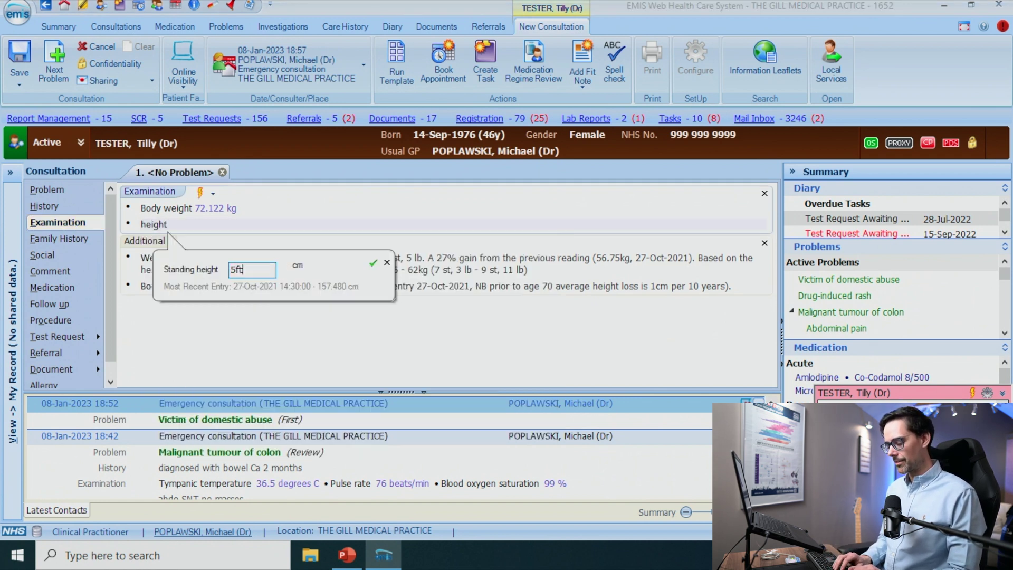
type("4")
key("Return")
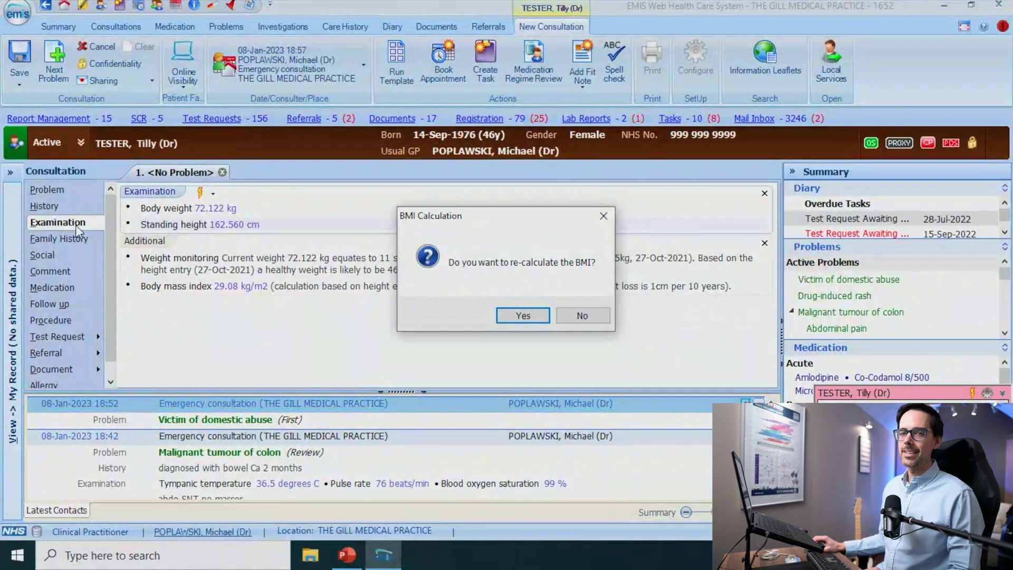
left_click(511, 316)
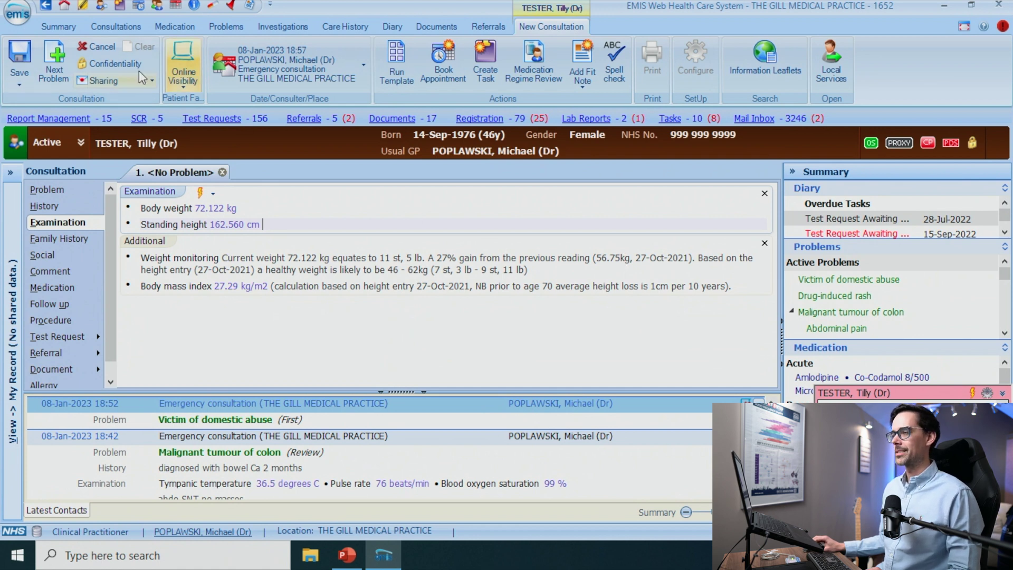
left_click(98, 46)
- Confirm cancelling the consultation, then browse Document and Test Request in the Add list without adding anything
left_click(491, 313)
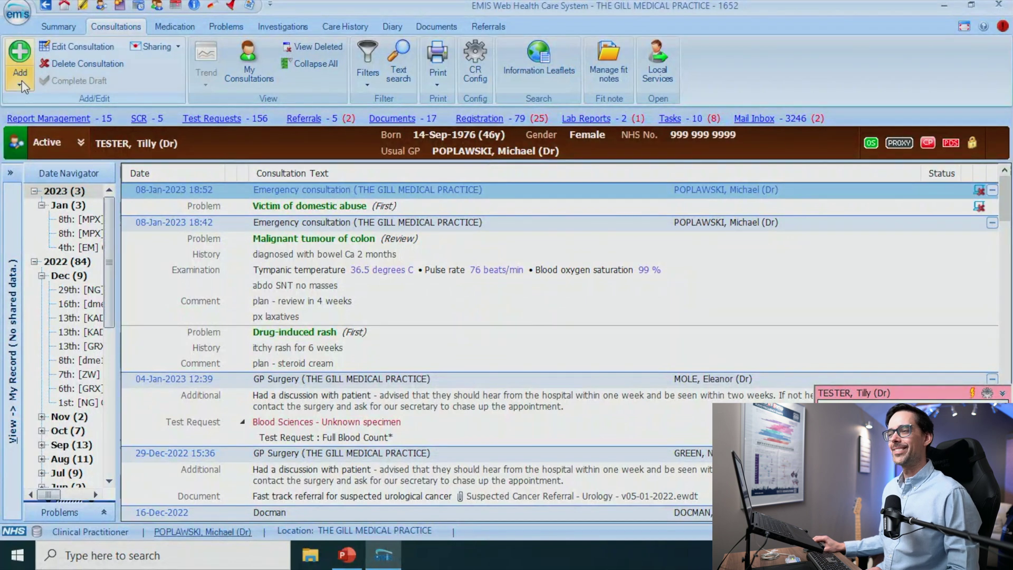
left_click(21, 82)
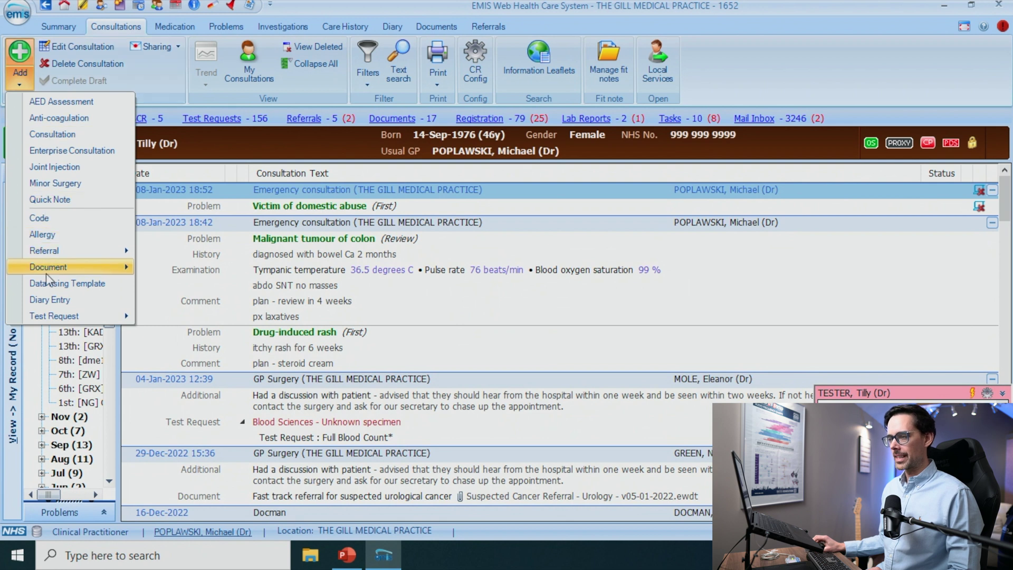
mouse_move(46, 270)
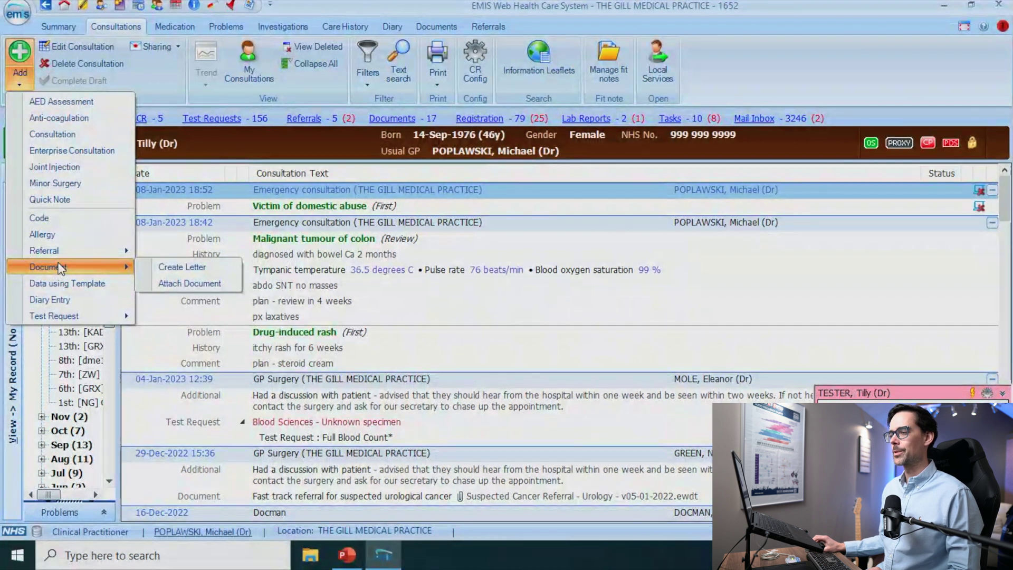
mouse_move(94, 322)
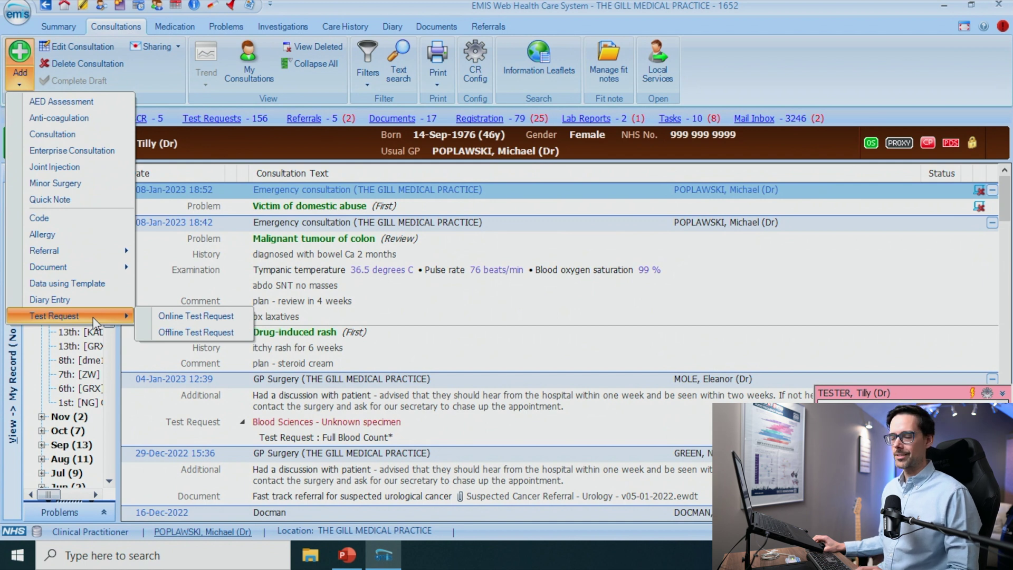
left_click(761, 71)
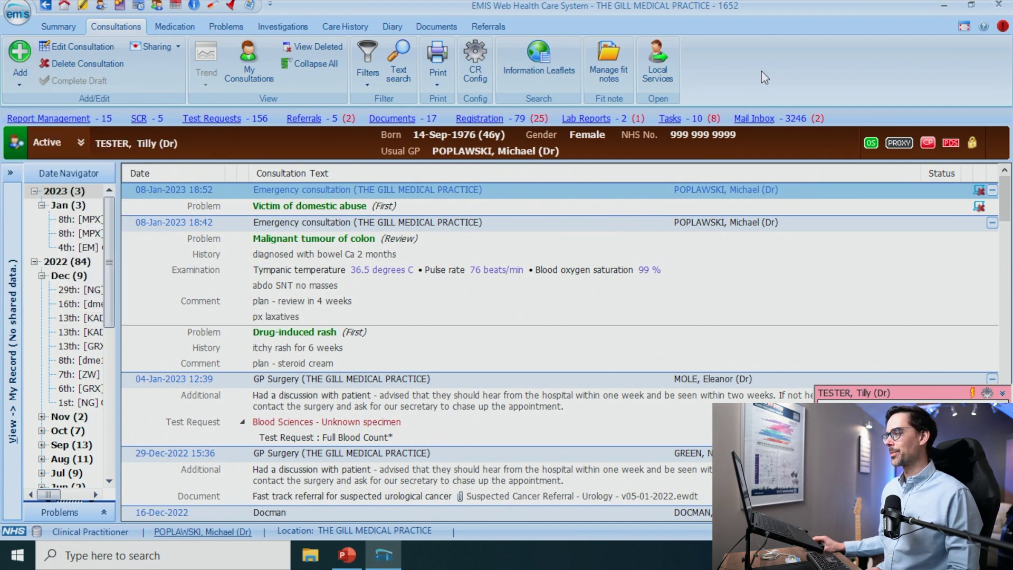